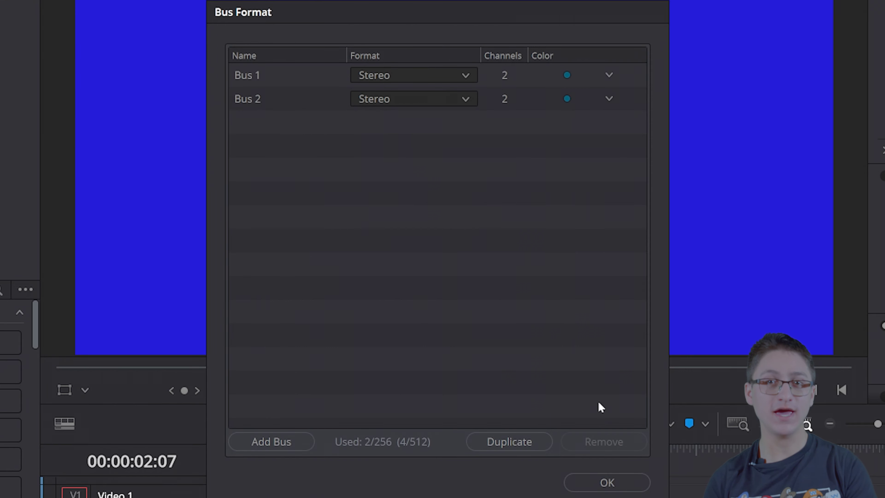
Close the Bus Format dialog and switch to the Fairlight page showing the Tract clip on Audio 1
{"action": "left_click", "coordinate": [607, 482]}
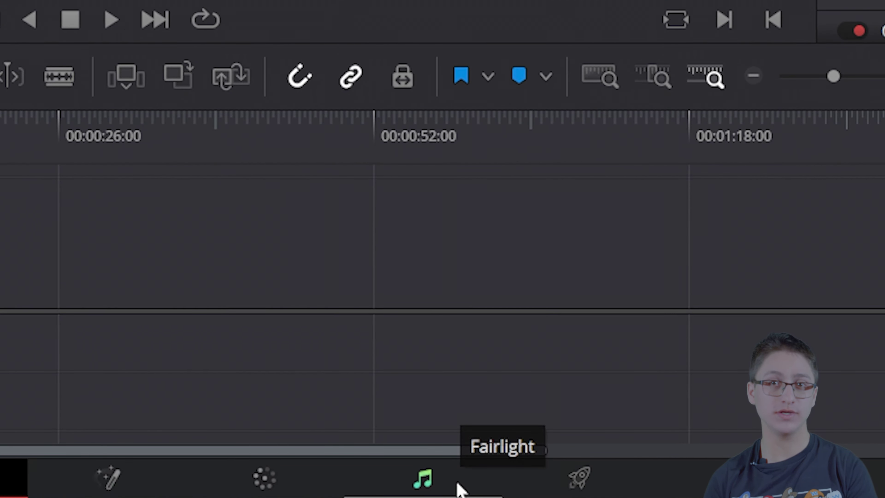
{"action": "left_click", "coordinate": [459, 488]}
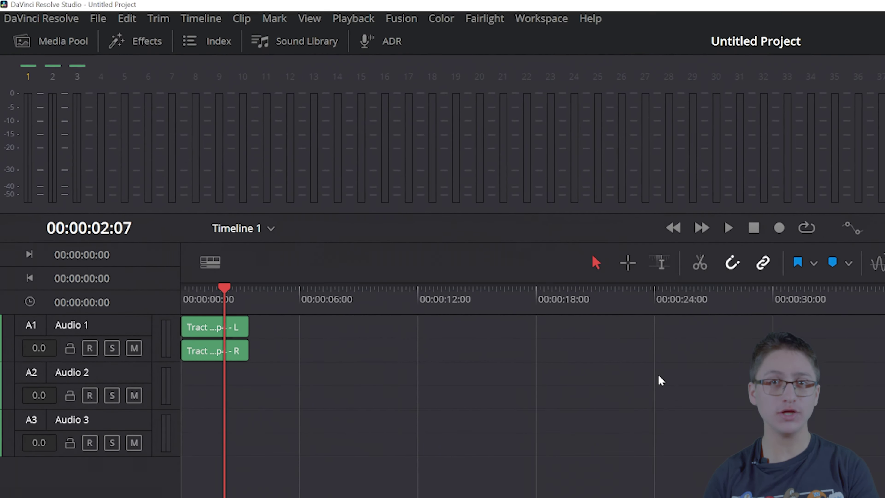
In Video and Audio I/O preferences, confirm Yeti Stereo Microphone input and USBAudio2.0 speakers output
{"action": "left_click", "coordinate": [23, 21]}
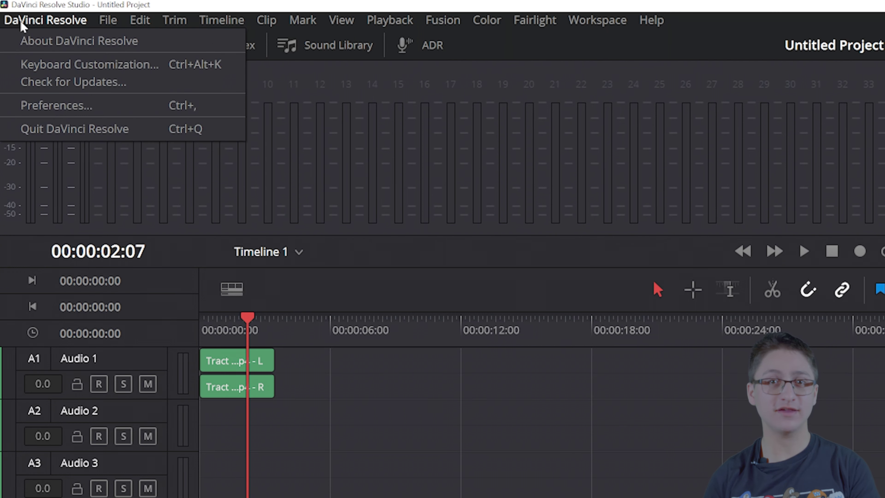
{"action": "left_click", "coordinate": [57, 105]}
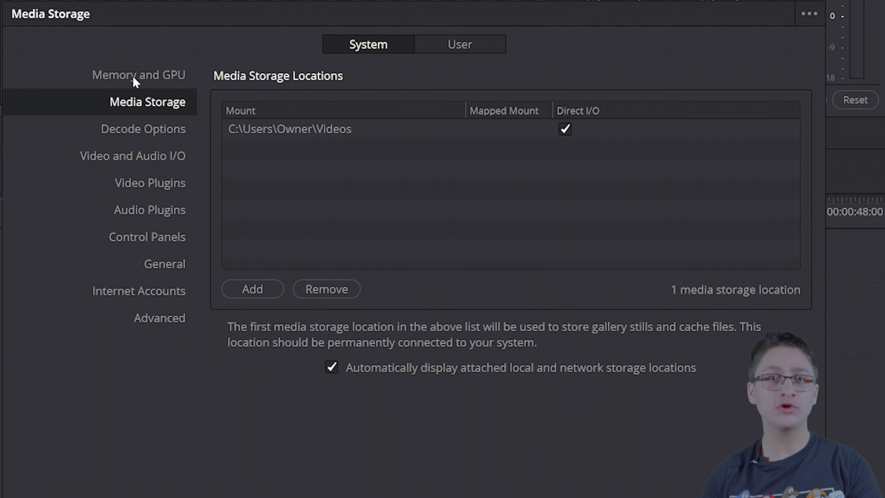
{"action": "left_click", "coordinate": [159, 158]}
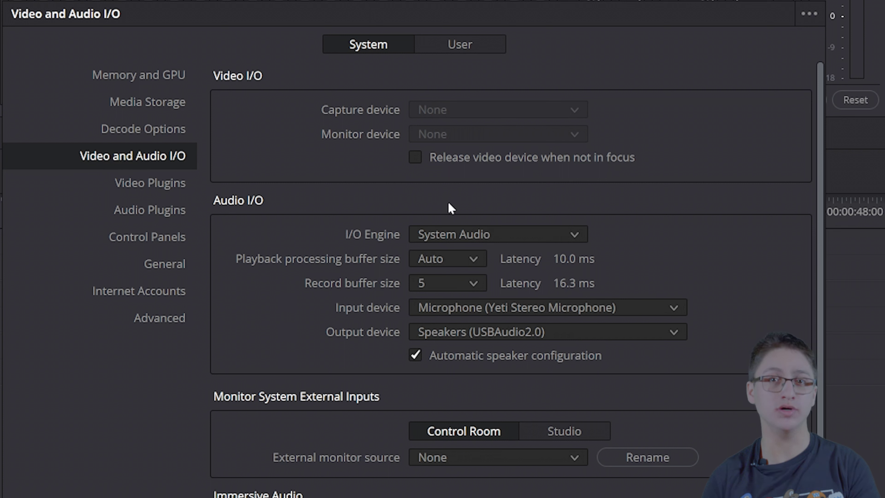
{"action": "left_click", "coordinate": [682, 306]}
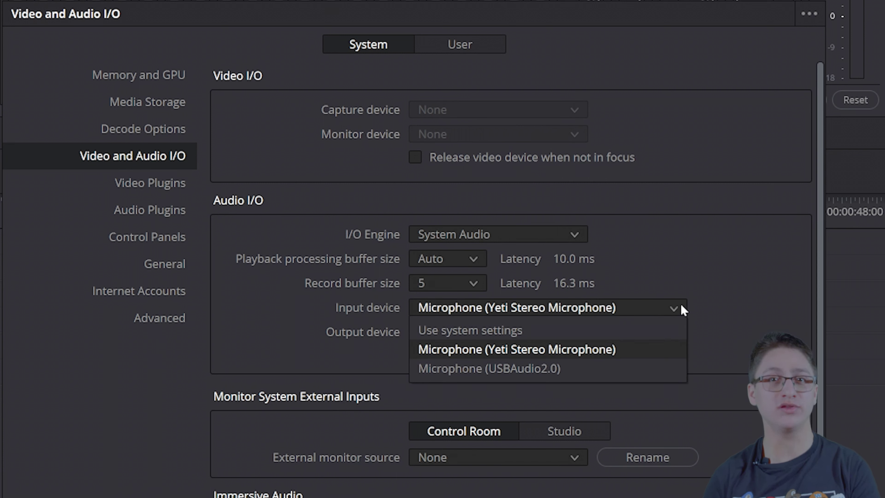
{"action": "left_click", "coordinate": [683, 308]}
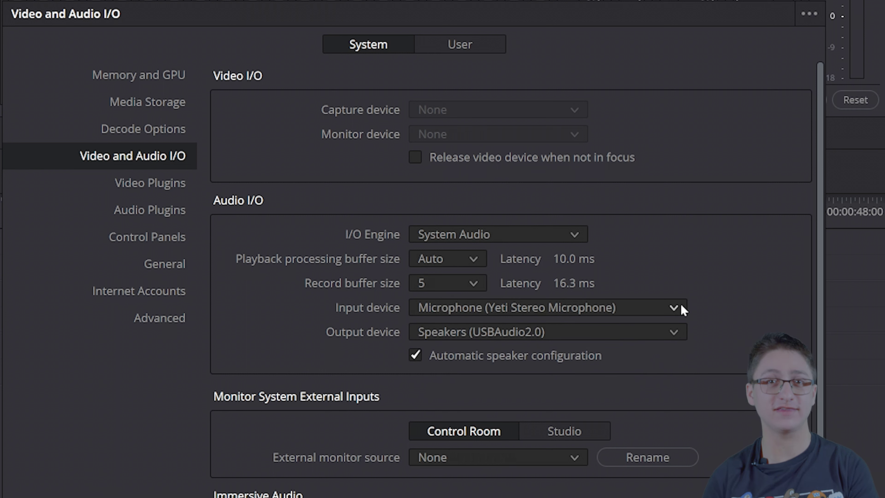
{"action": "left_click", "coordinate": [676, 334]}
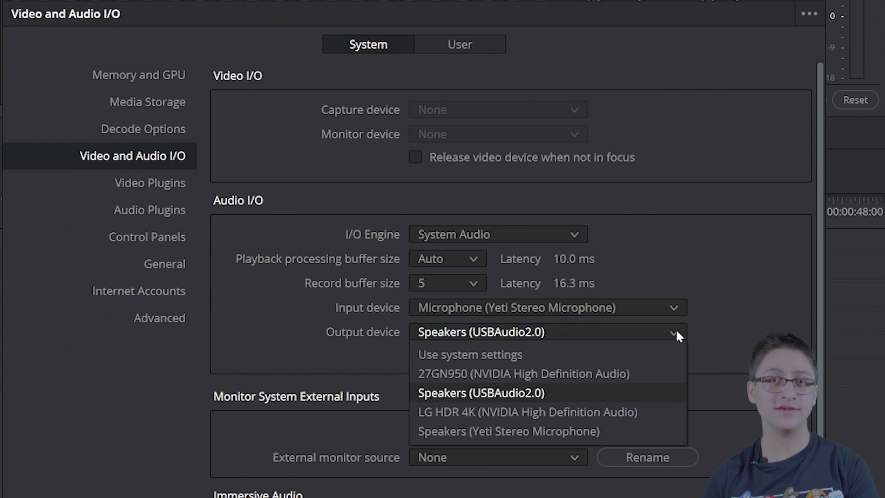
{"action": "left_click", "coordinate": [676, 332]}
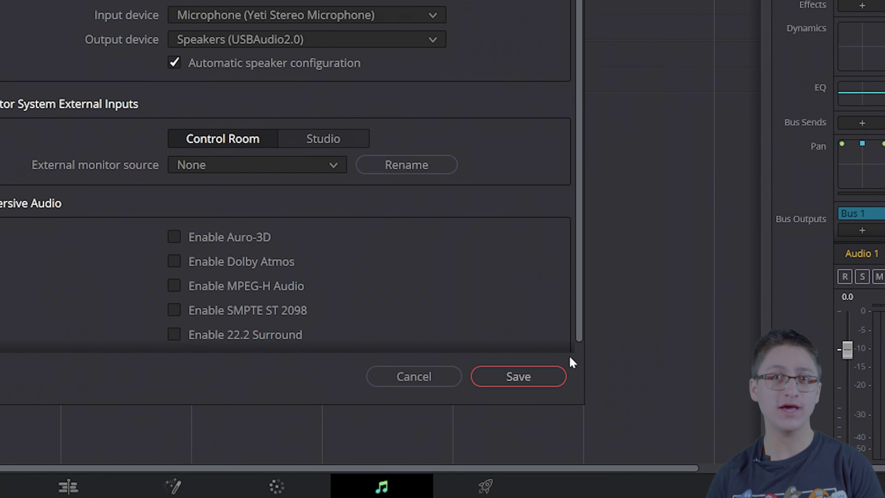
Save the audio I/O preferences and bring up the input patching for track A1
{"action": "left_click", "coordinate": [527, 378]}
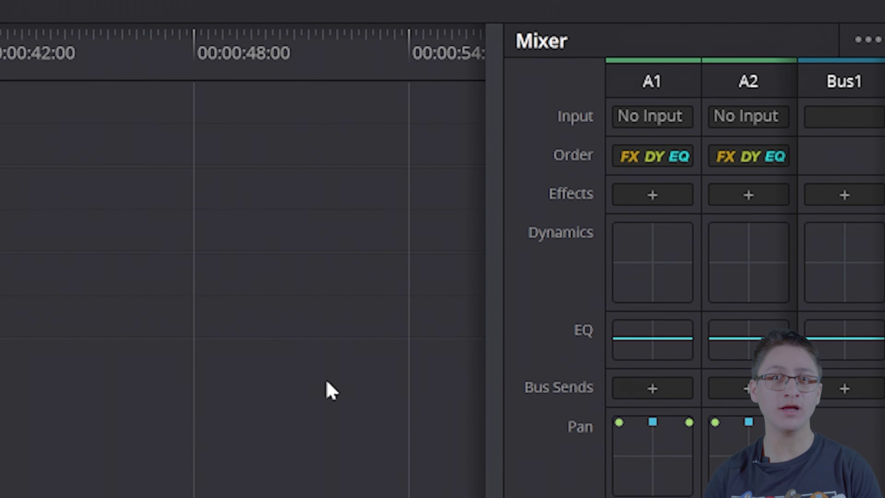
{"action": "left_click", "coordinate": [674, 117]}
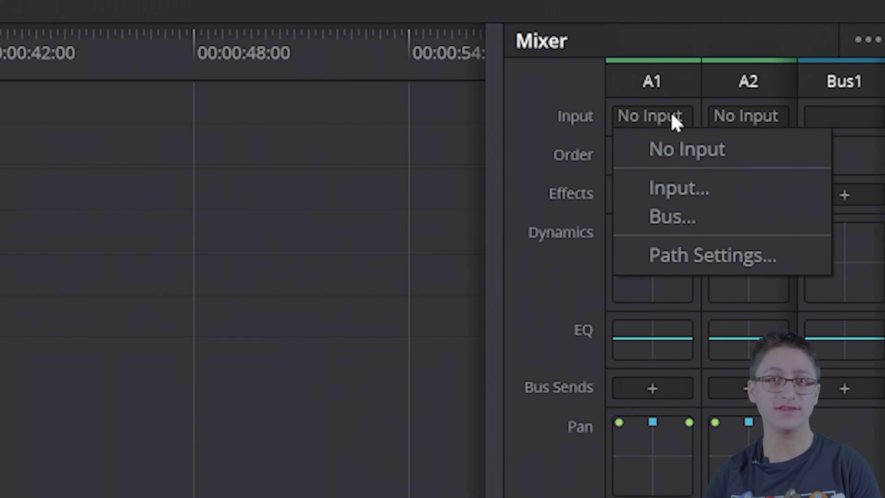
{"action": "left_click", "coordinate": [666, 196]}
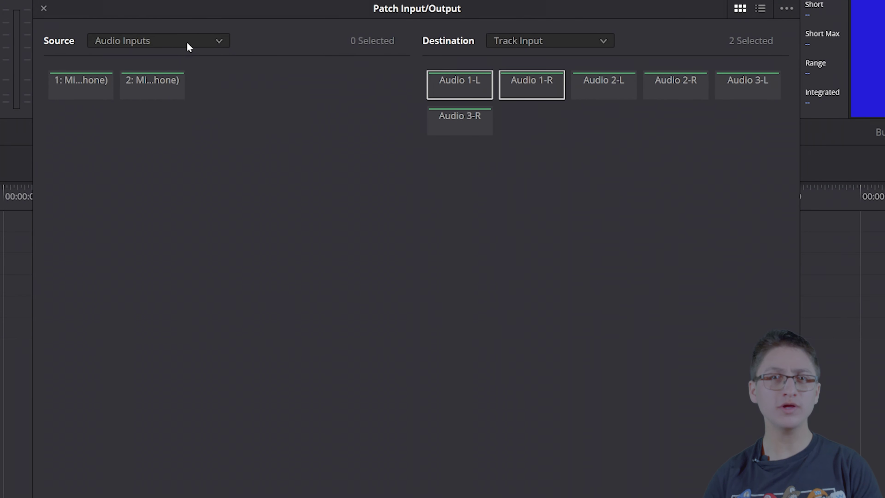
Patch both microphone Audio Inputs to the Audio 1-L and Audio 1-R track inputs
{"action": "left_click", "coordinate": [188, 41]}
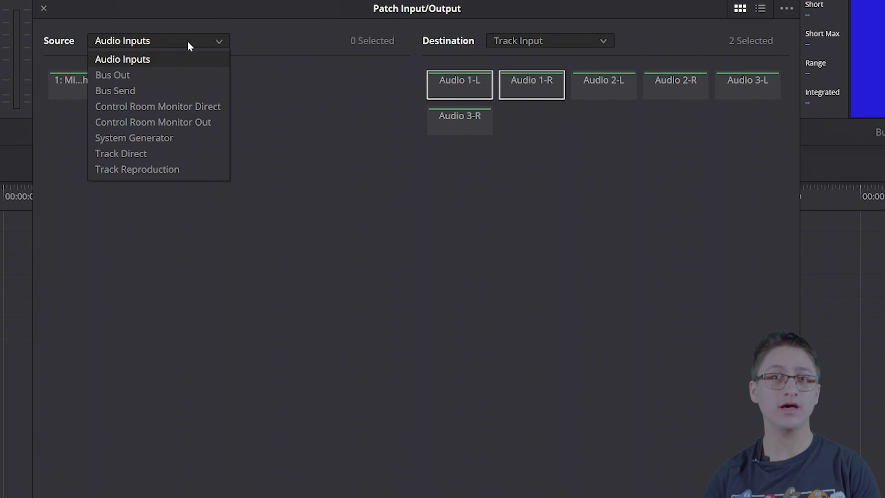
{"action": "left_click", "coordinate": [187, 41]}
{"action": "left_click", "coordinate": [512, 41]}
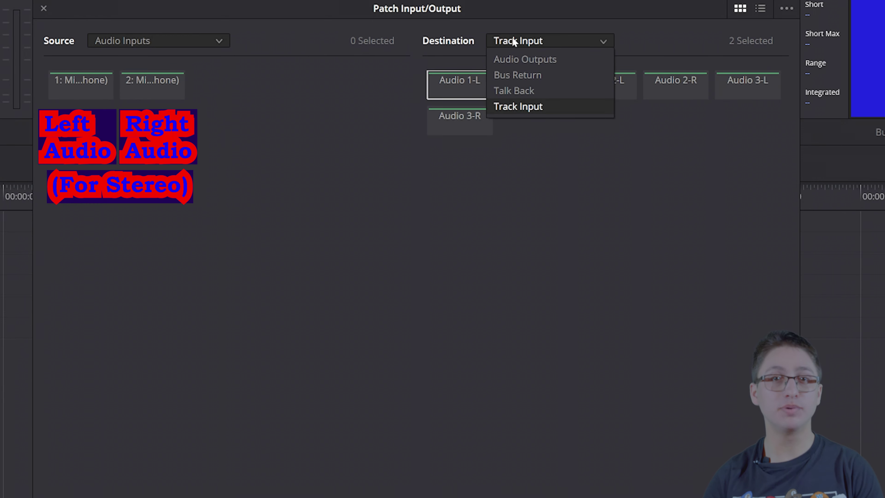
{"action": "left_click", "coordinate": [515, 40]}
{"action": "left_click", "coordinate": [78, 84]}
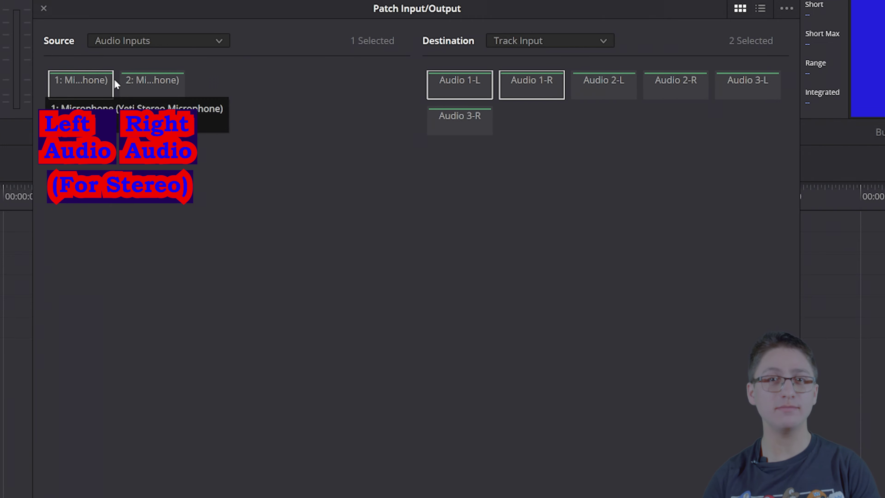
{"action": "left_click", "coordinate": [154, 83]}
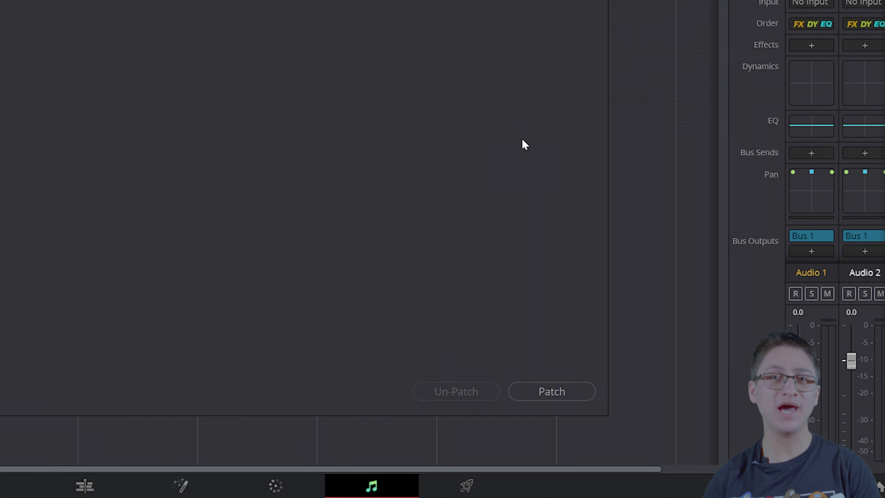
{"action": "left_click", "coordinate": [568, 392]}
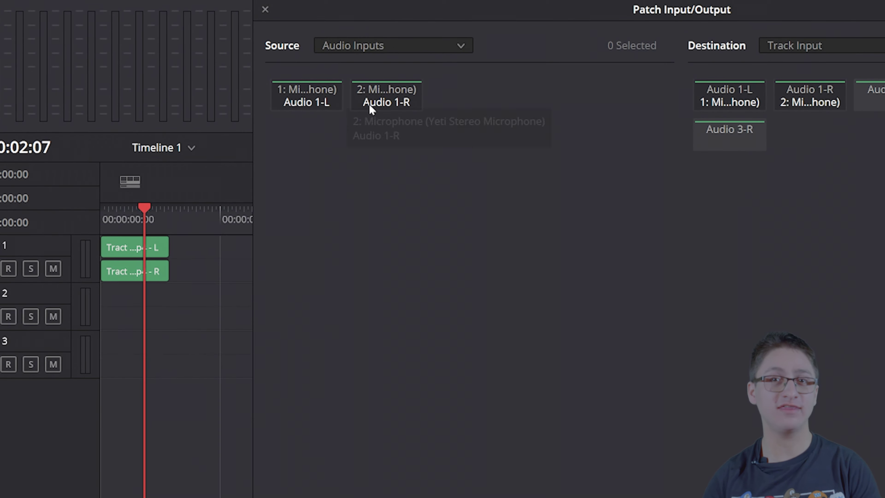
Close the patch window, record-arm and solo Audio 1, then mute Audio 2 and Audio 1
{"action": "left_click", "coordinate": [265, 9]}
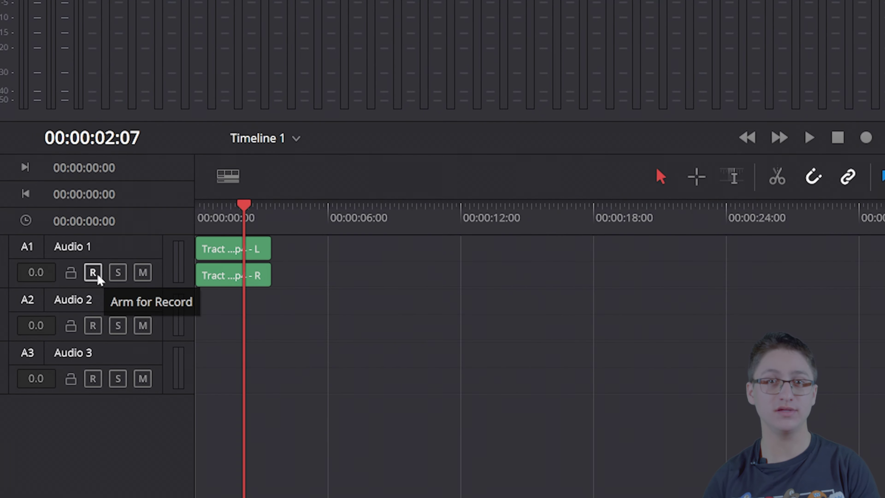
{"action": "left_click", "coordinate": [93, 275]}
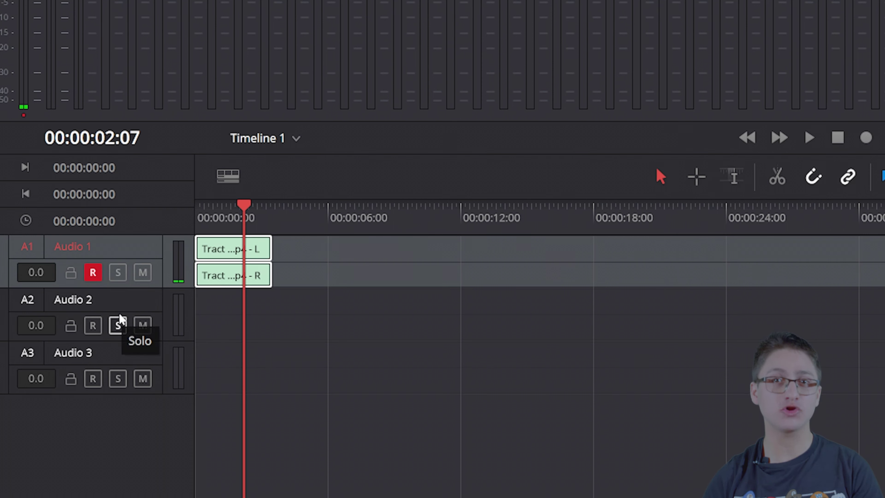
{"action": "left_click", "coordinate": [118, 272]}
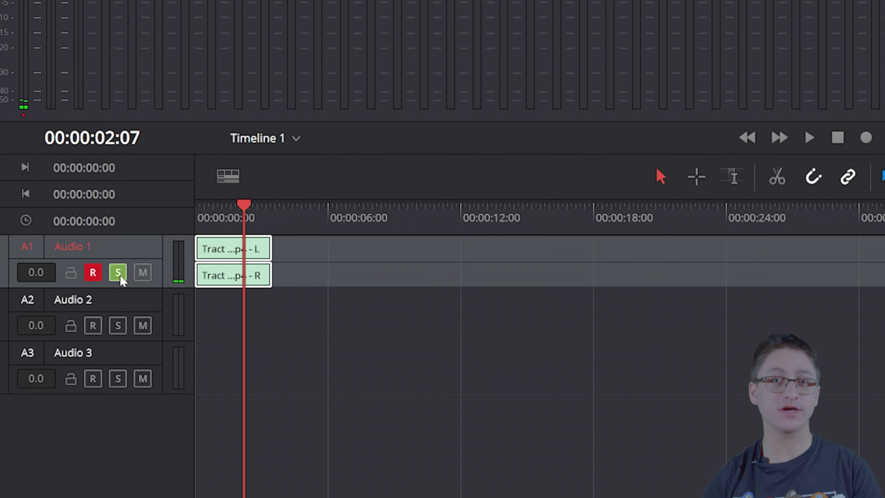
{"action": "left_click", "coordinate": [142, 326]}
{"action": "left_click", "coordinate": [142, 272]}
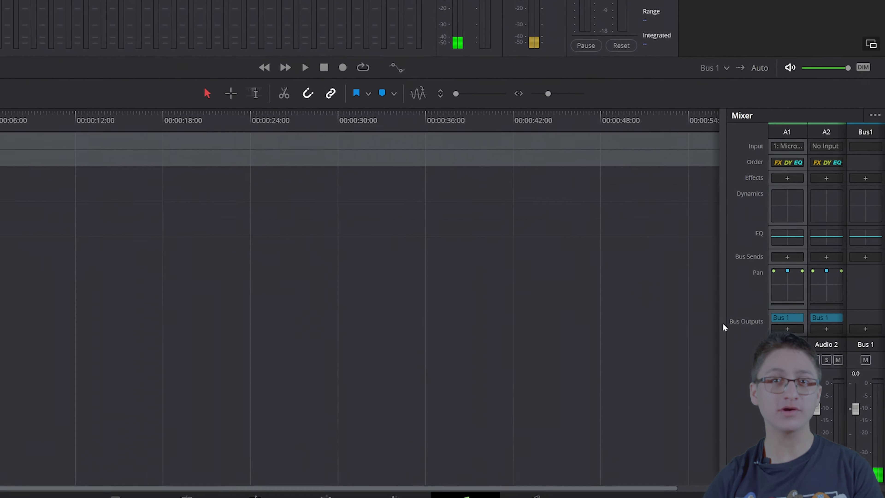
Add Bus 2 to Audio 1's bus outputs and remove Bus 1
{"action": "left_click", "coordinate": [756, 316]}
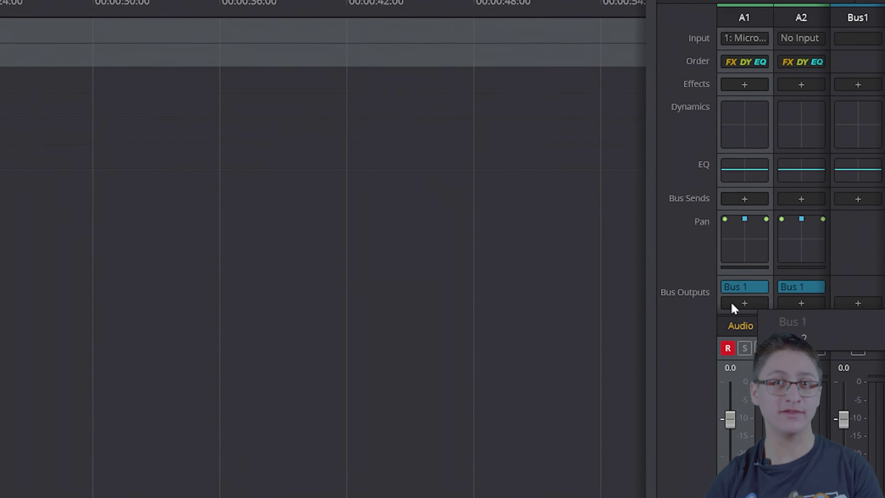
{"action": "left_click", "coordinate": [779, 331]}
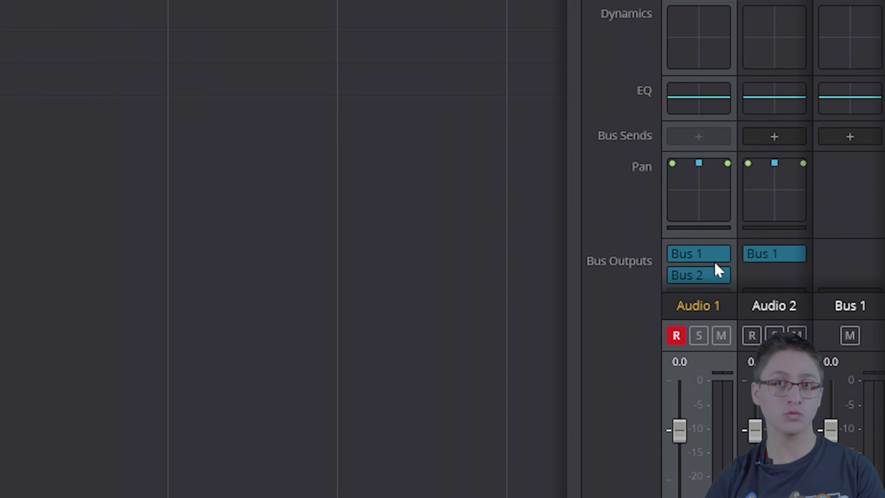
{"action": "mouse_move", "coordinate": [719, 257]}
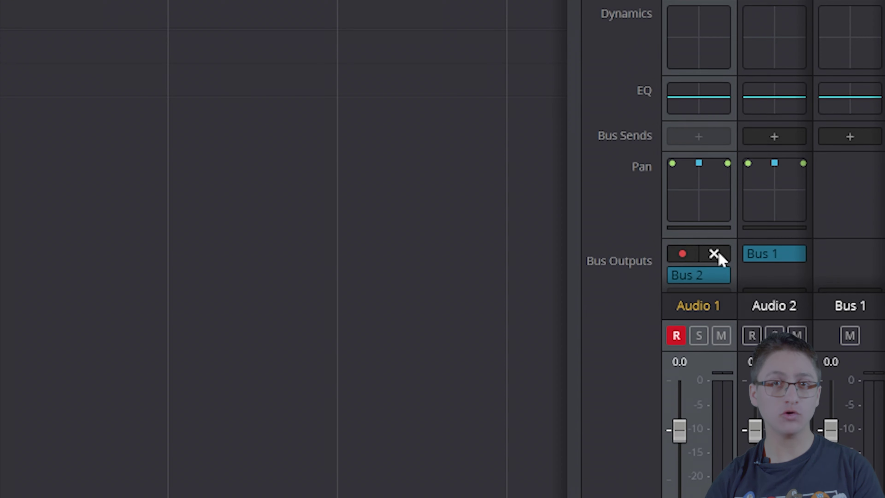
{"action": "left_click", "coordinate": [718, 256]}
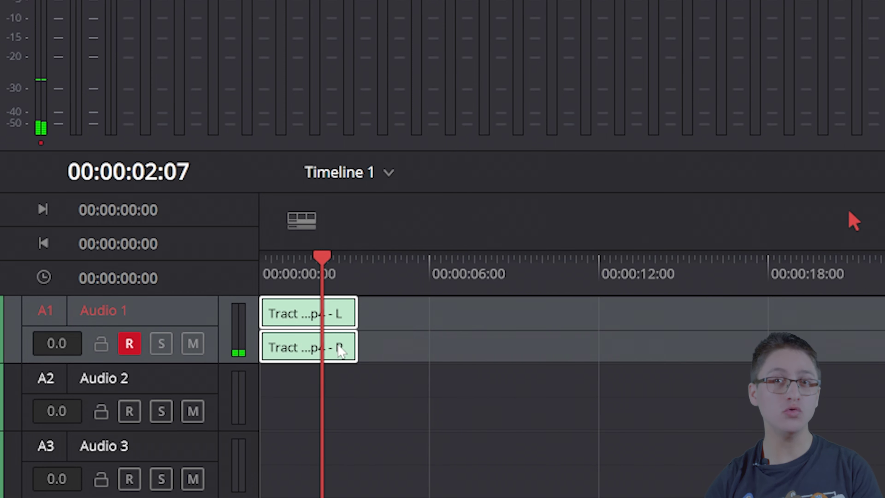
Move the Tract clip pair down to Audio 2 and record a microphone take onto Audio 1
{"action": "left_click_drag", "start_coordinate": [336, 348], "coordinate": [332, 384]}
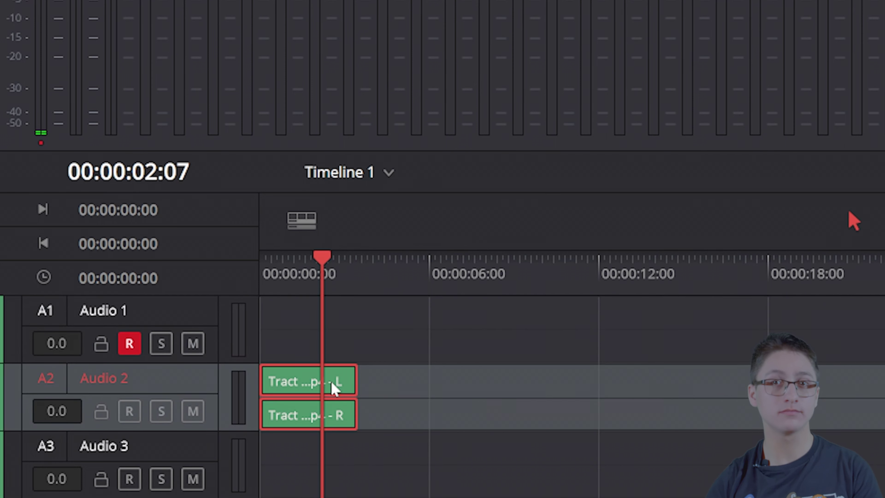
{"action": "left_click", "coordinate": [498, 367]}
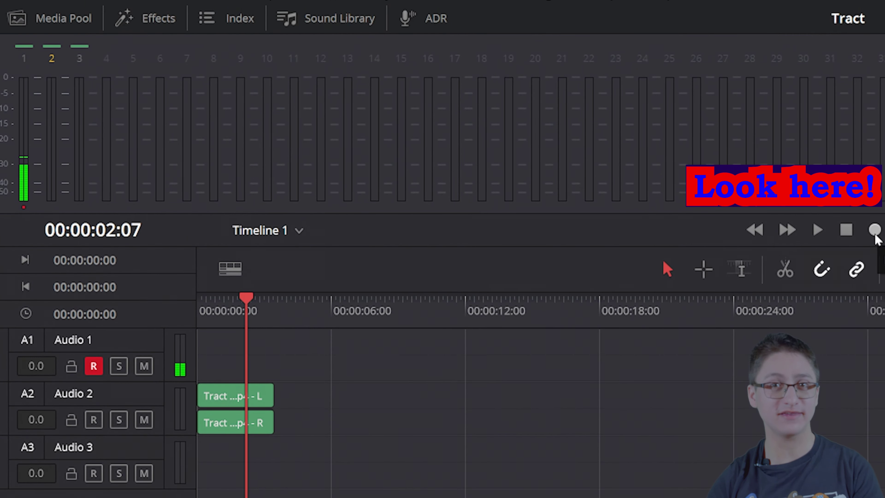
{"action": "left_click", "coordinate": [875, 230]}
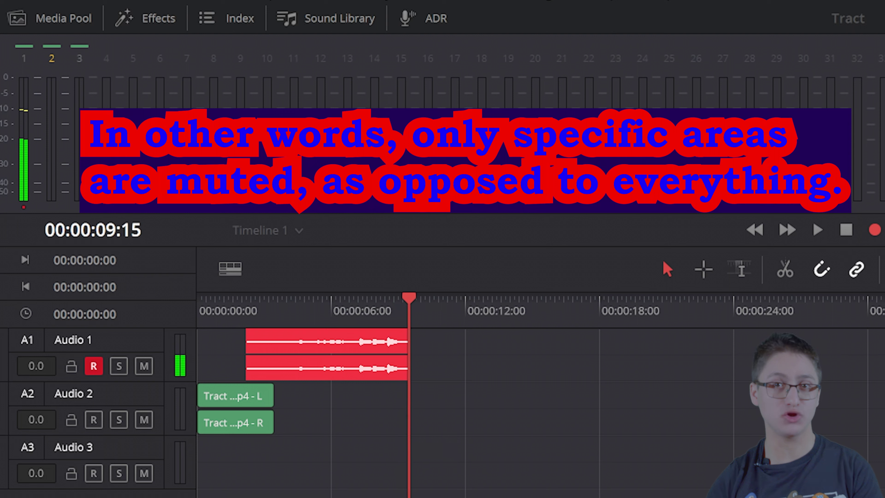
{"action": "left_click", "coordinate": [846, 230]}
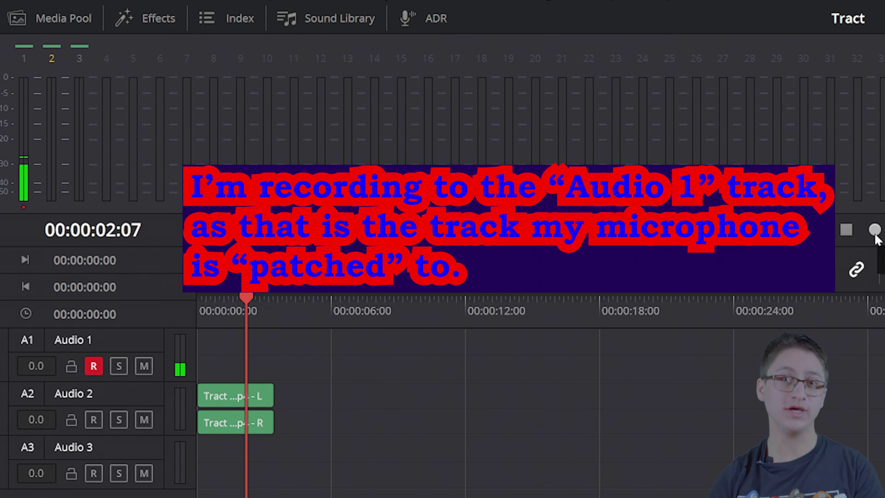
Record a second microphone take onto armed Audio 1 and stop it
{"action": "left_click", "coordinate": [875, 231]}
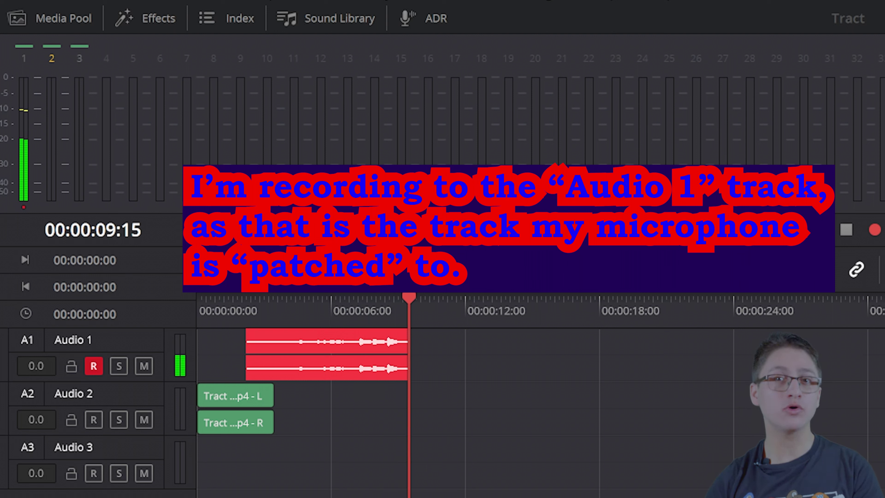
{"action": "left_click", "coordinate": [846, 231]}
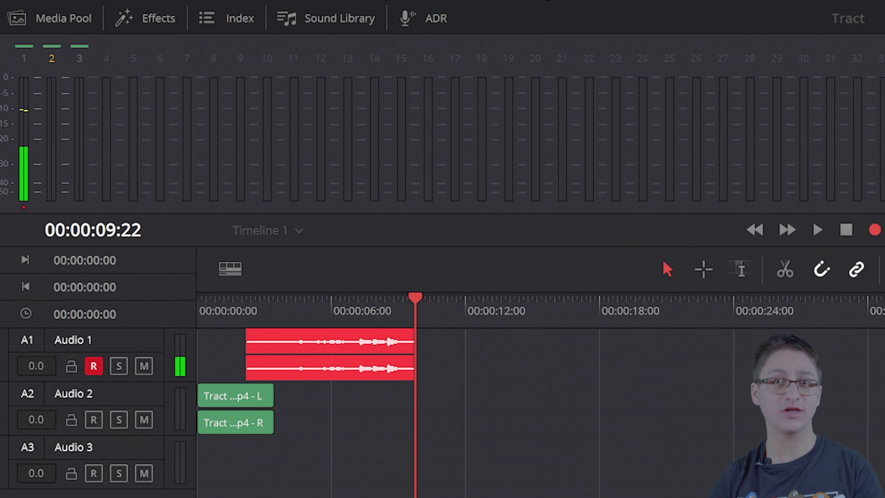
{"action": "left_click", "coordinate": [844, 234]}
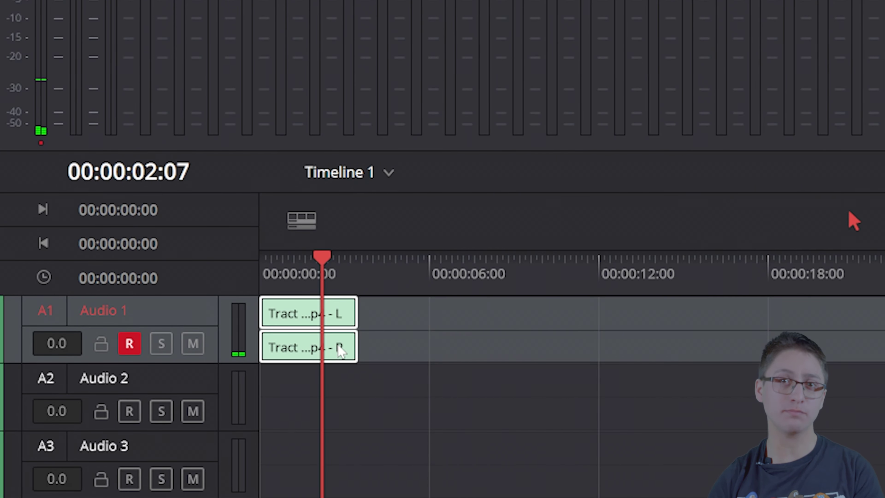
Drop the Tract clips onto Audio 2, then record a new FL_capture clip on Audio 1 above them
{"action": "left_click_drag", "start_coordinate": [340, 350], "coordinate": [334, 388]}
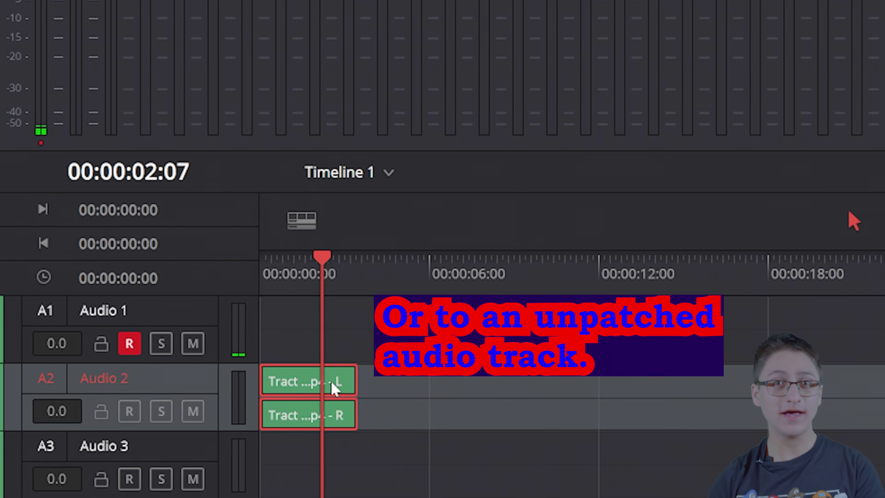
{"action": "left_click", "coordinate": [868, 394]}
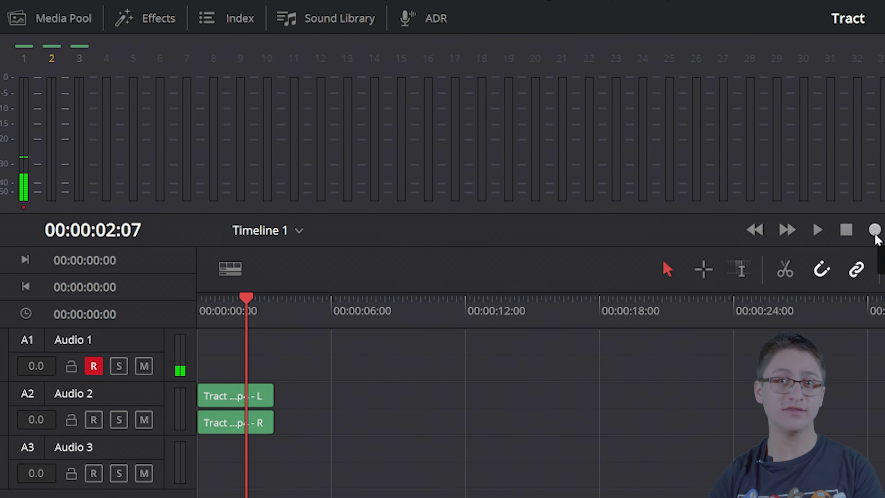
{"action": "left_click", "coordinate": [875, 231]}
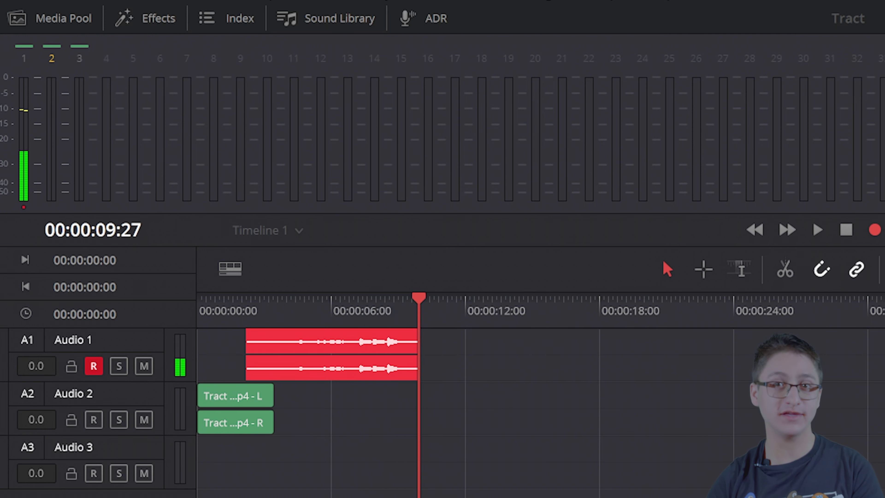
{"action": "left_click", "coordinate": [847, 231]}
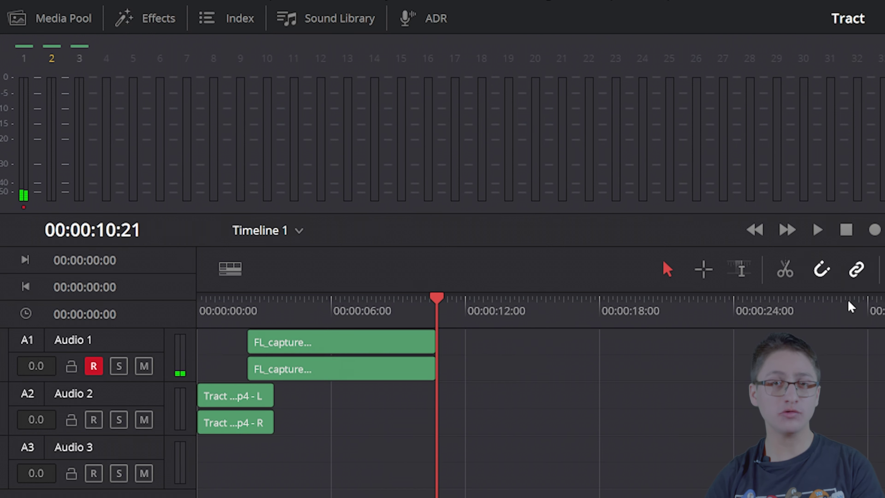